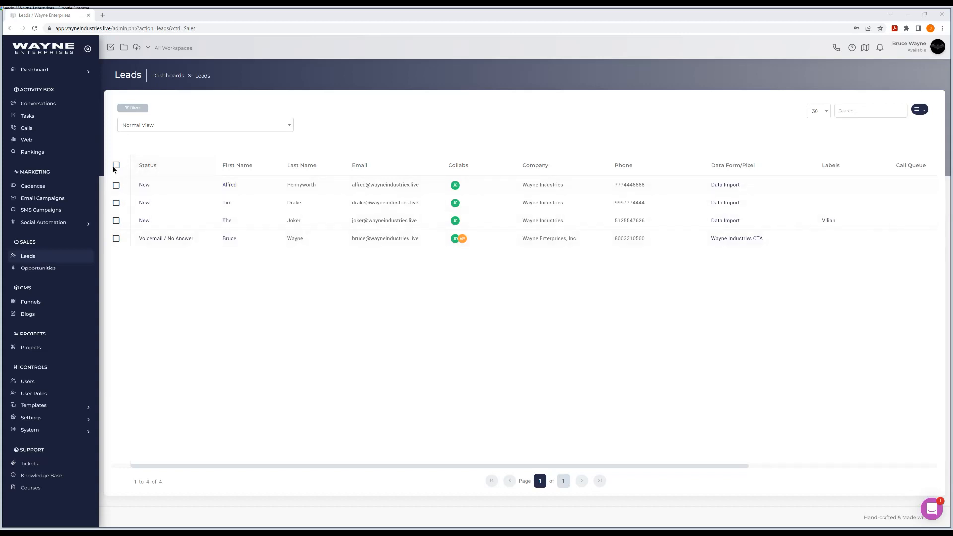
Select all leads and check the email template choices offered for a bulk email, then close the message.
left_click(116, 165)
left_click(154, 160)
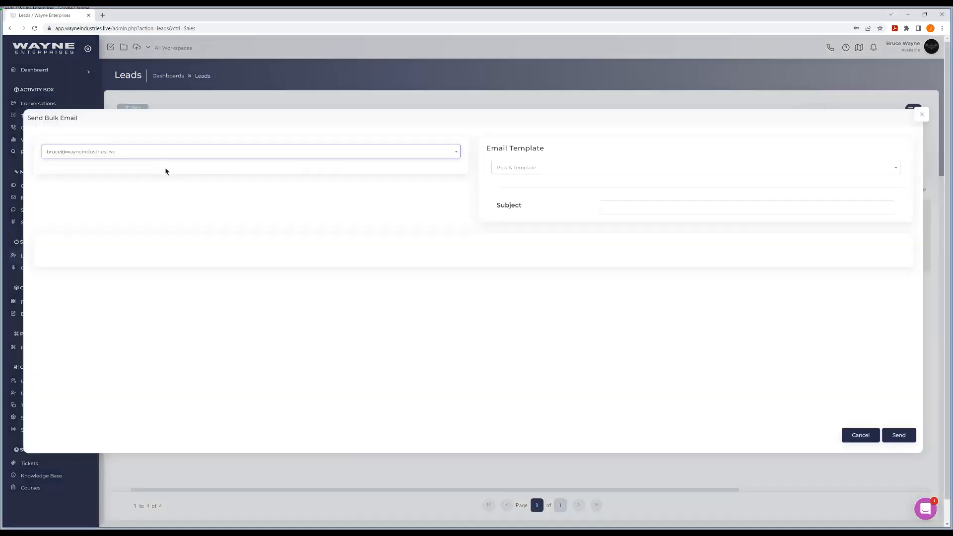
left_click(558, 169)
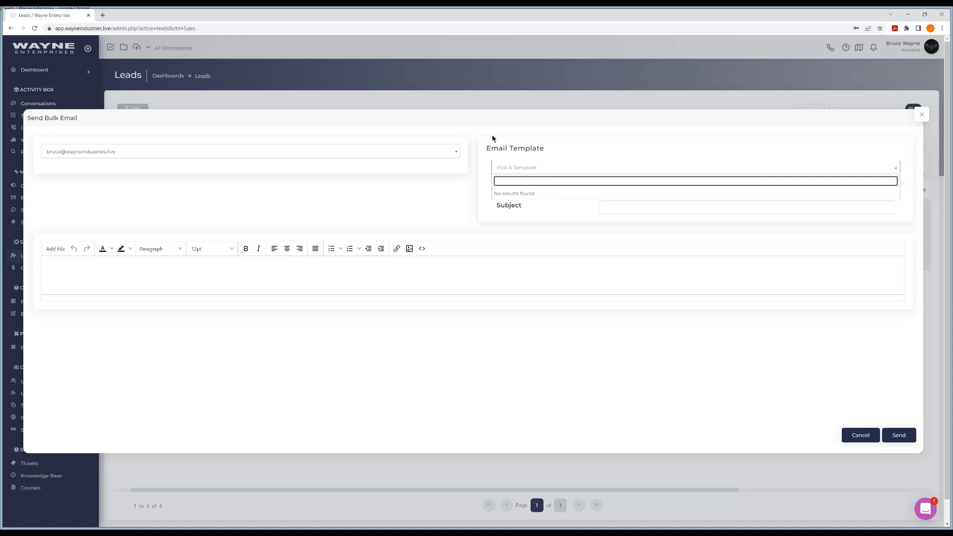
left_click(922, 114)
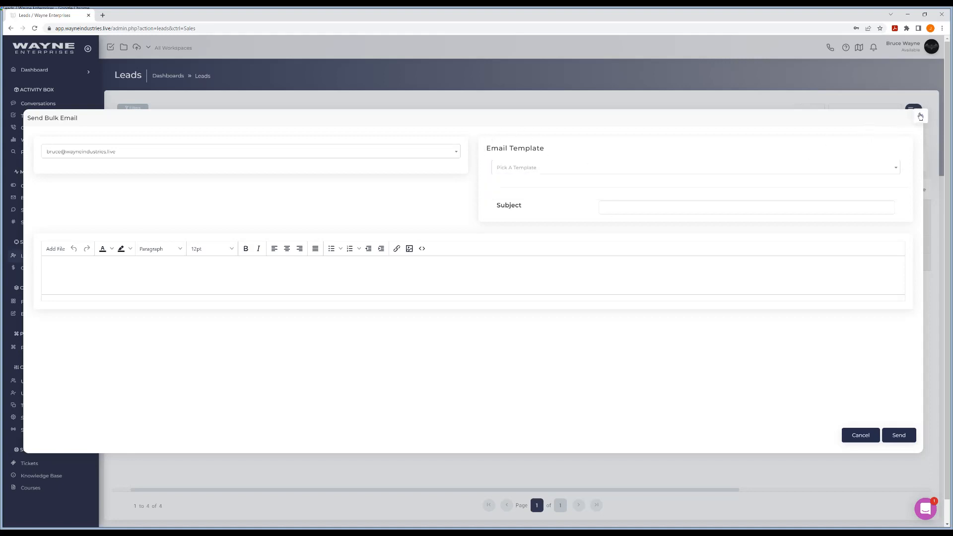
left_click(921, 114)
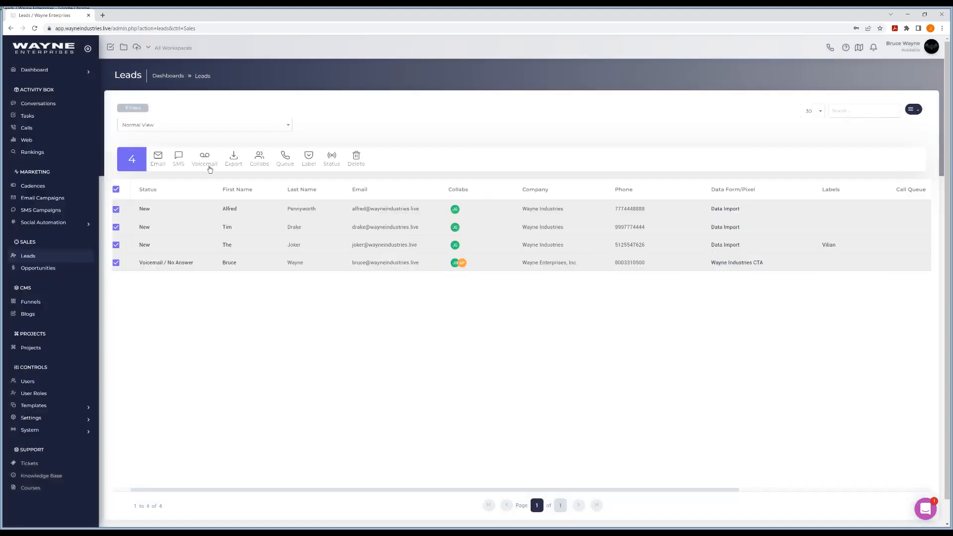
Create an email template named "First Email Template" and open it for editing.
left_click(38, 405)
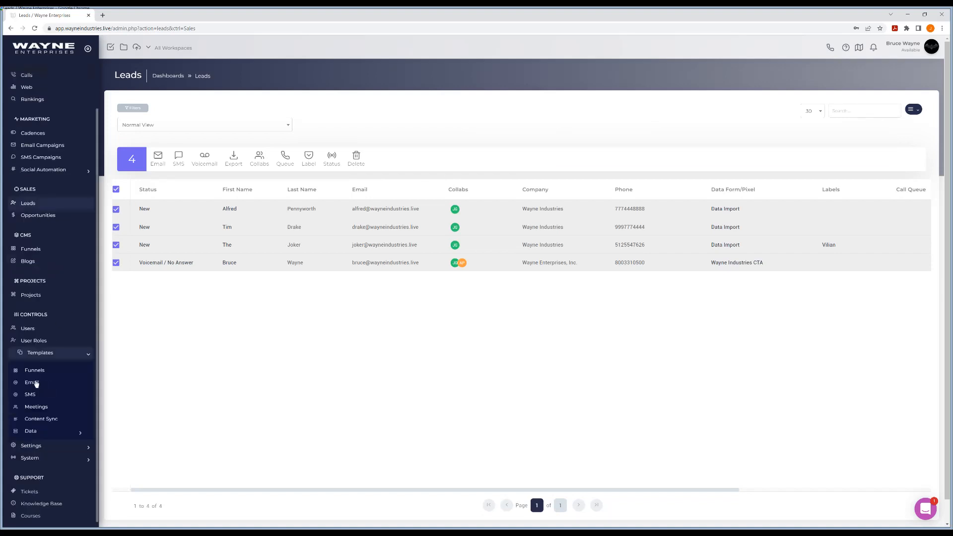
left_click(33, 383)
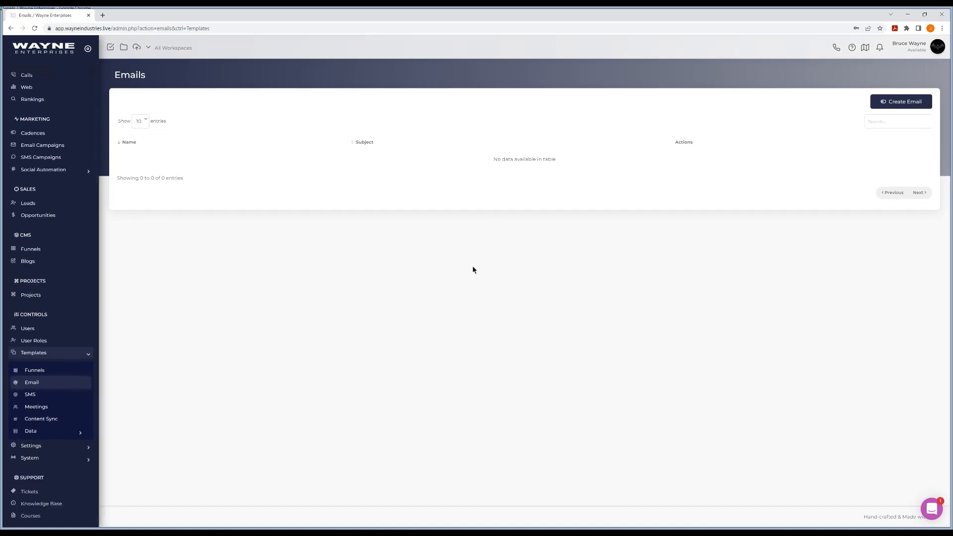
left_click(905, 106)
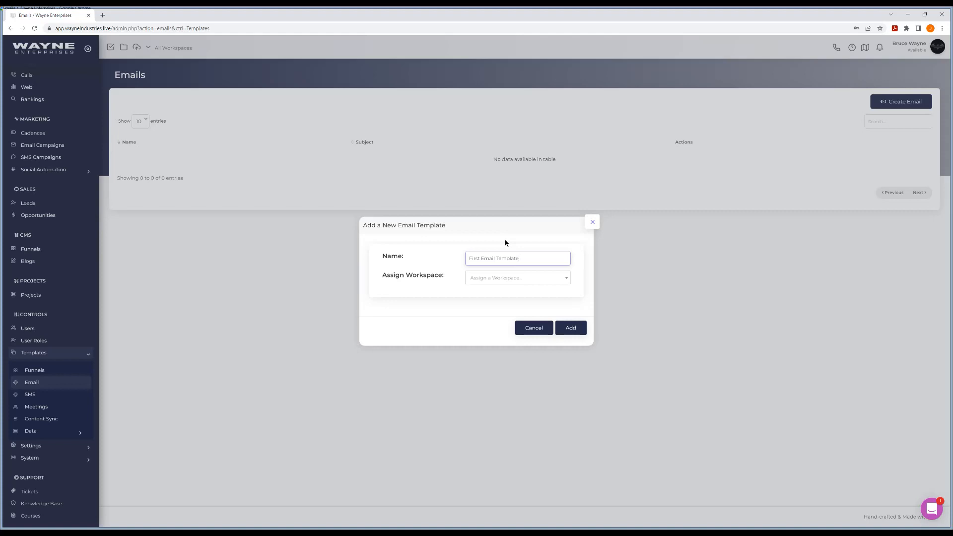
left_click(572, 328)
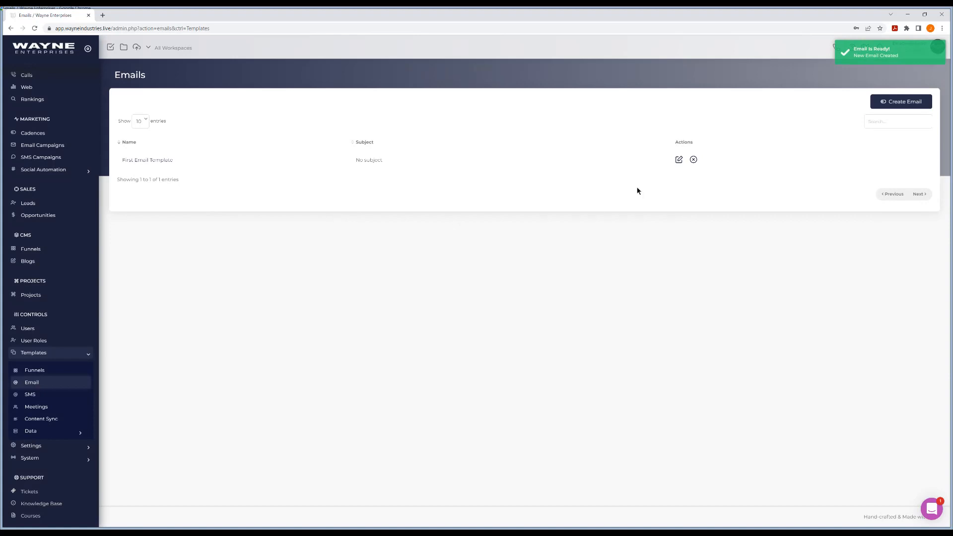
left_click(142, 163)
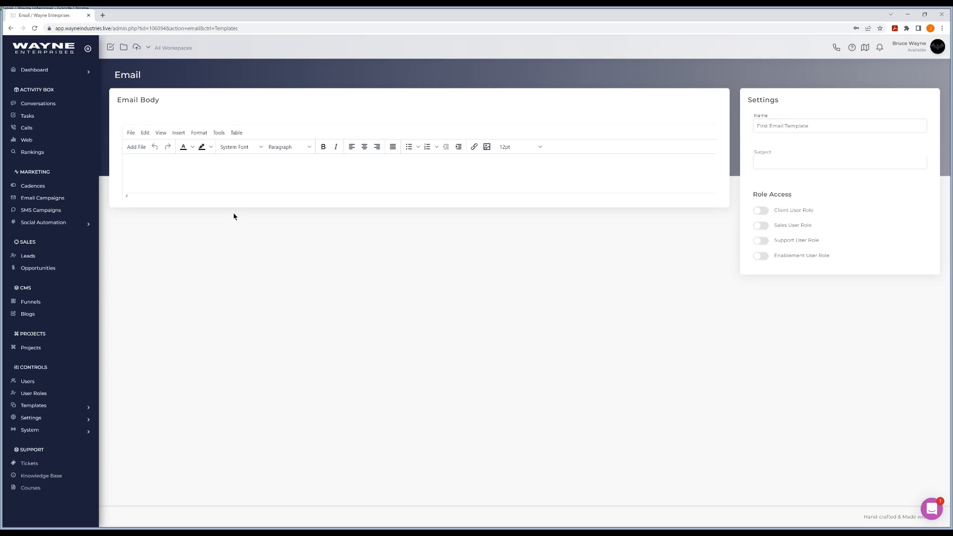
View the source code editor for the template's email body and close it without changes.
left_click(220, 137)
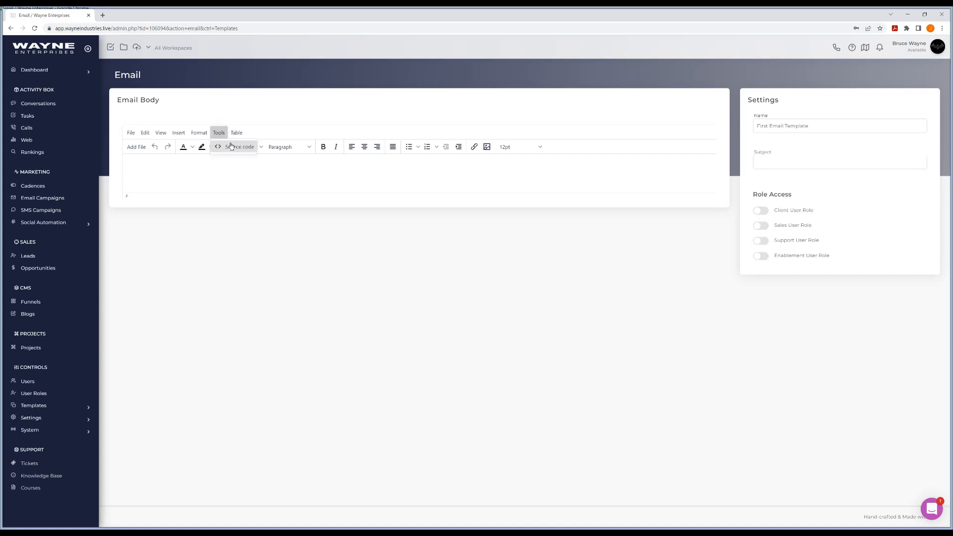
left_click(237, 149)
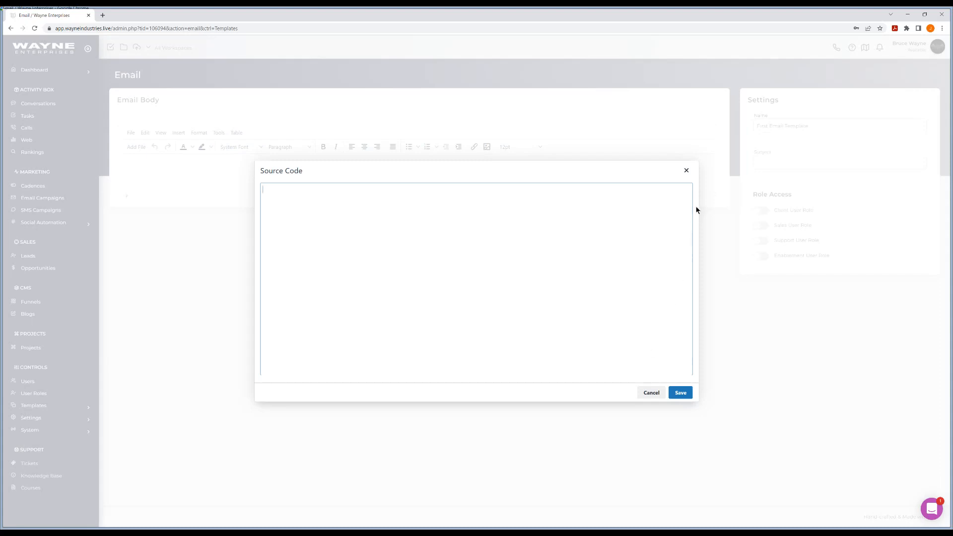
left_click(686, 170)
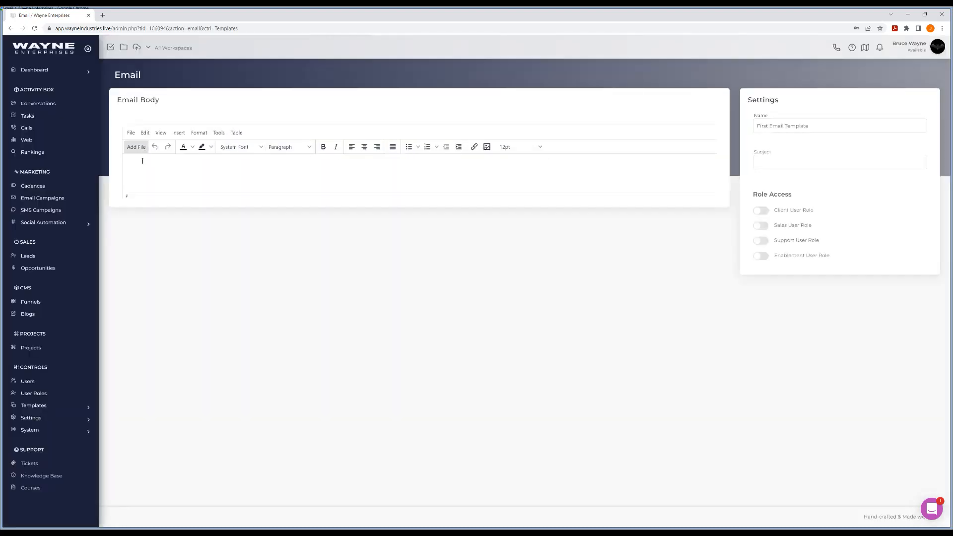
Write the body as "{{First Name}},", "Just checking my frist email template!" and "{{Signature}}" on separate lines, and grant access to Support User Role.
left_click(192, 176)
type("{First")
type("Name}},")
key("Return")
key("Return")
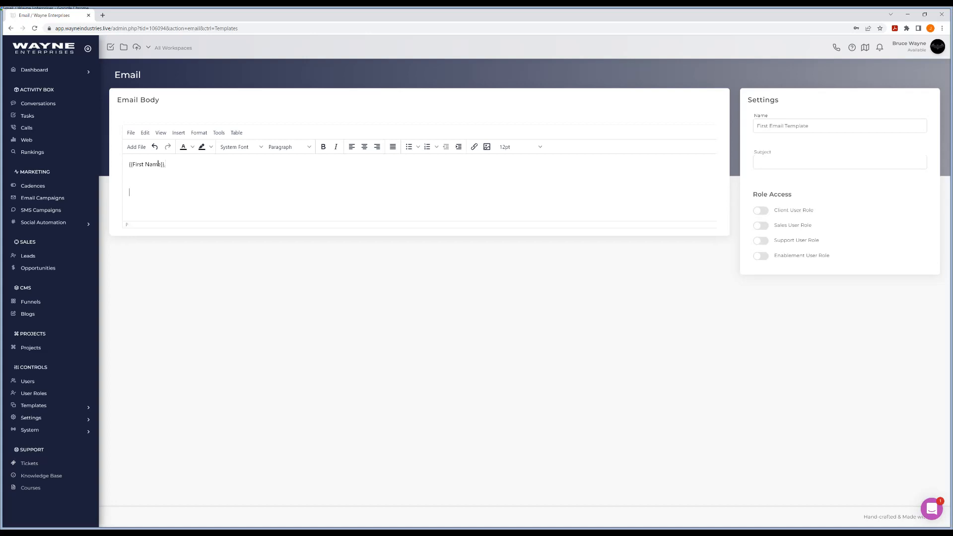
key("BackSpace")
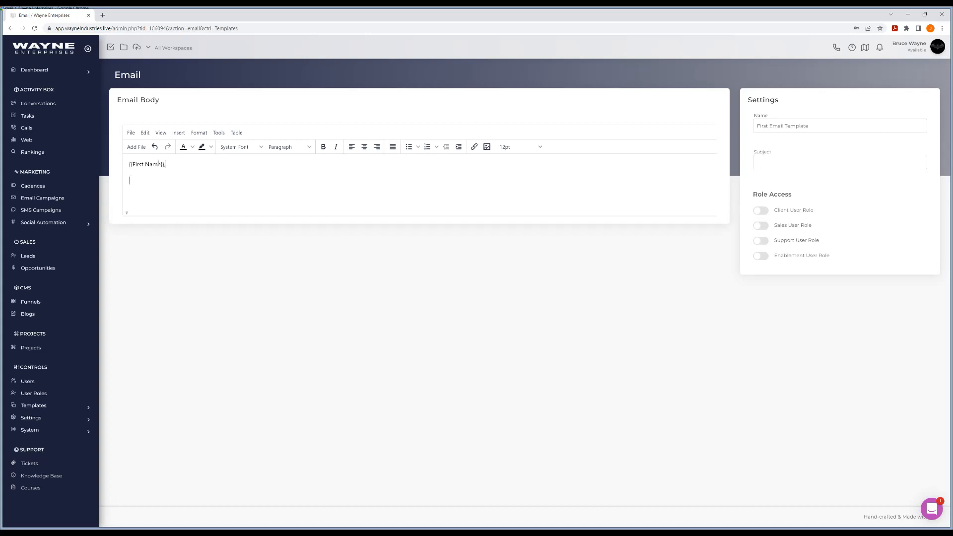
type("Just checking my frist email template!")
key("Return")
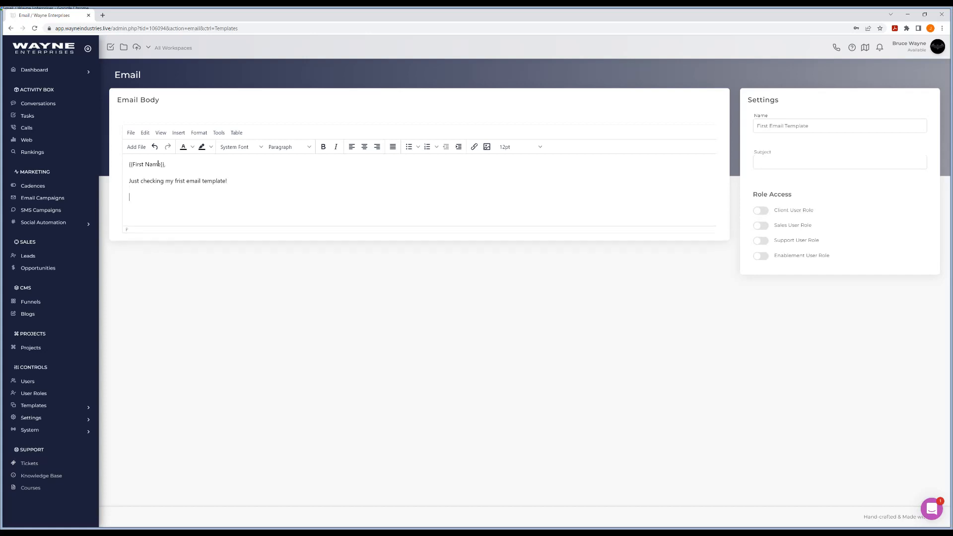
type("{{Signature}}")
left_click(763, 242)
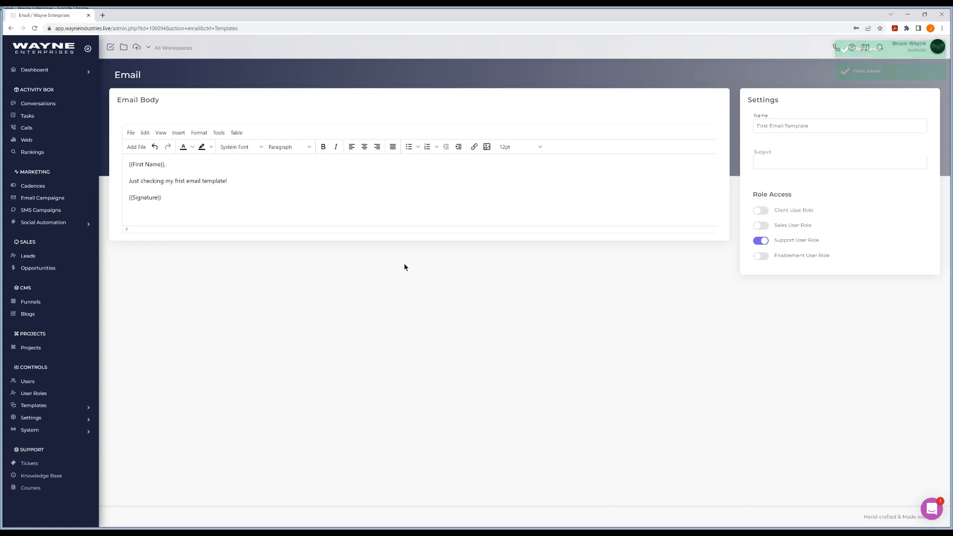
Preview First Email Template in a bulk email to all leads, then close the message unsent.
left_click(31, 258)
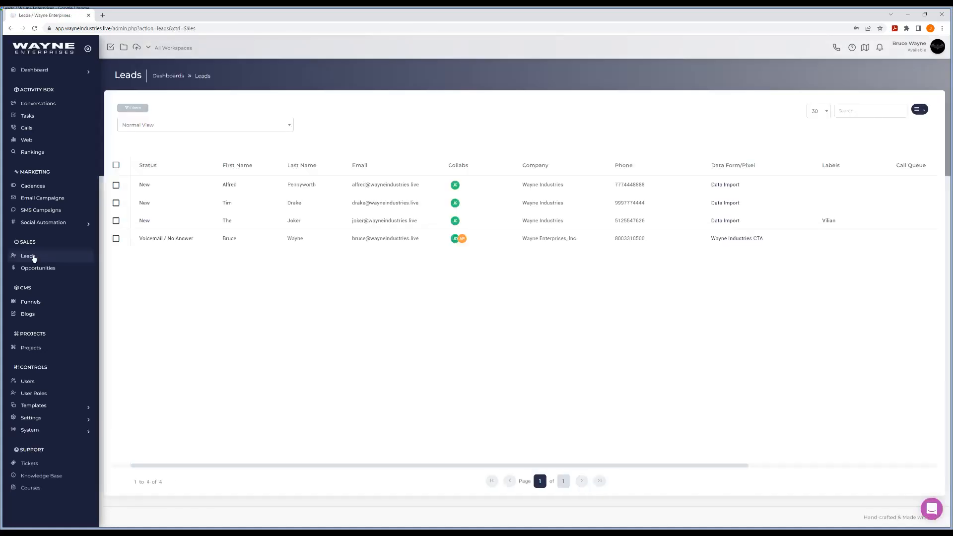
left_click(116, 167)
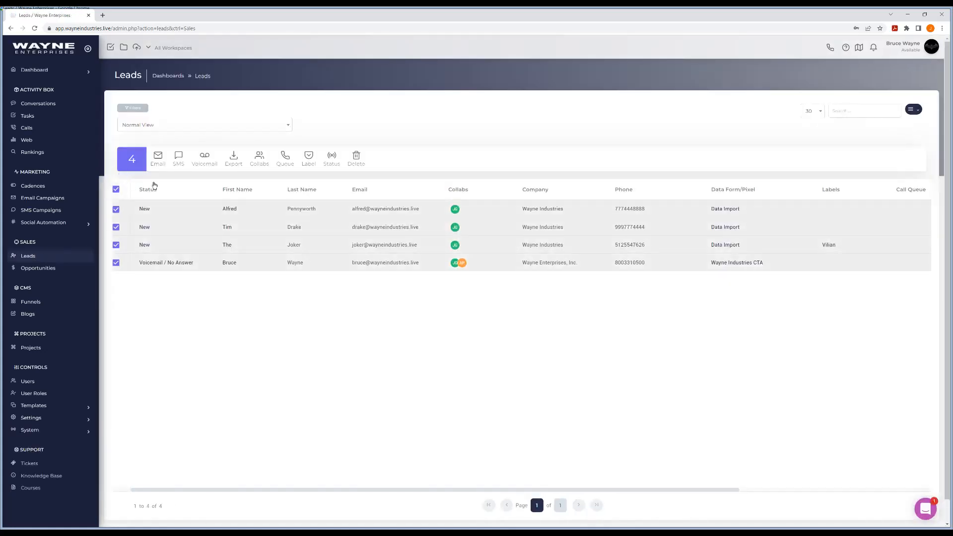
left_click(157, 158)
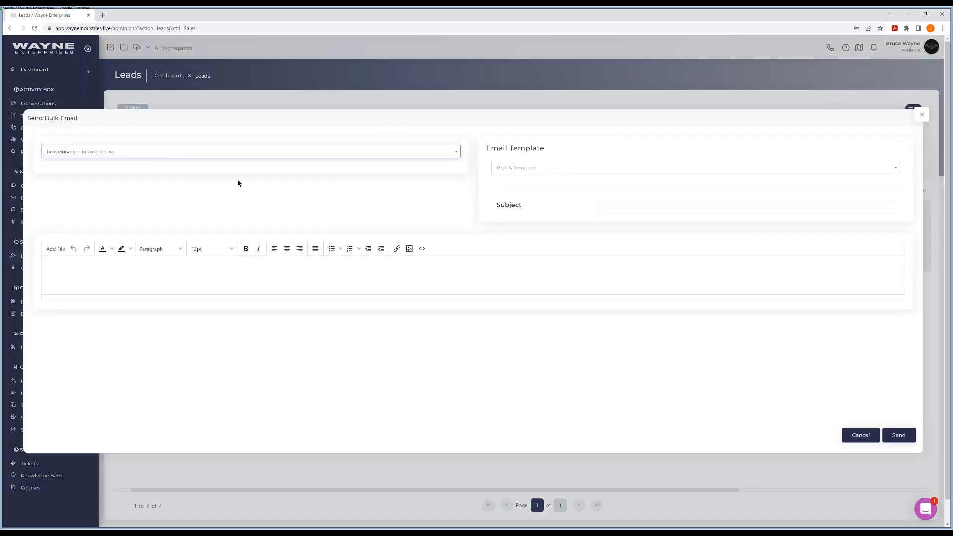
left_click(552, 172)
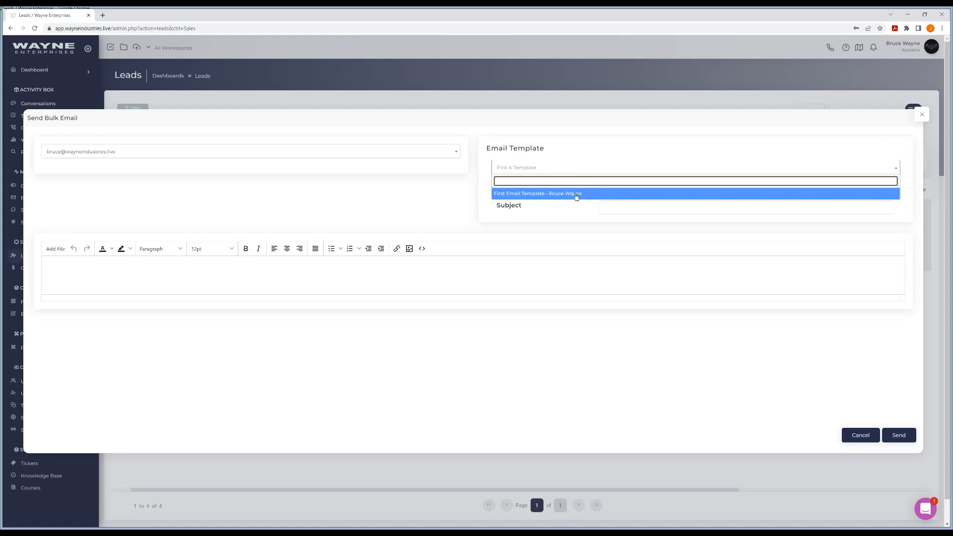
left_click(550, 197)
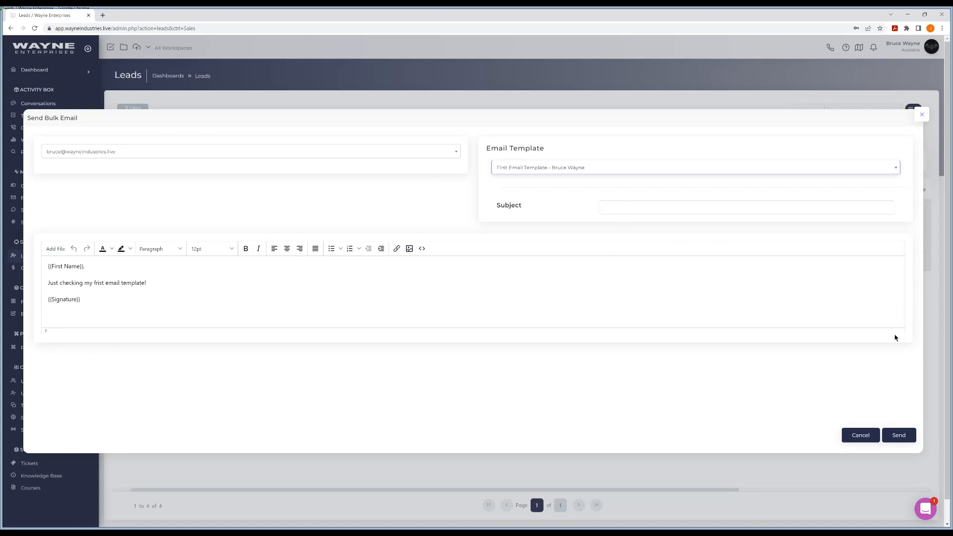
left_click(922, 114)
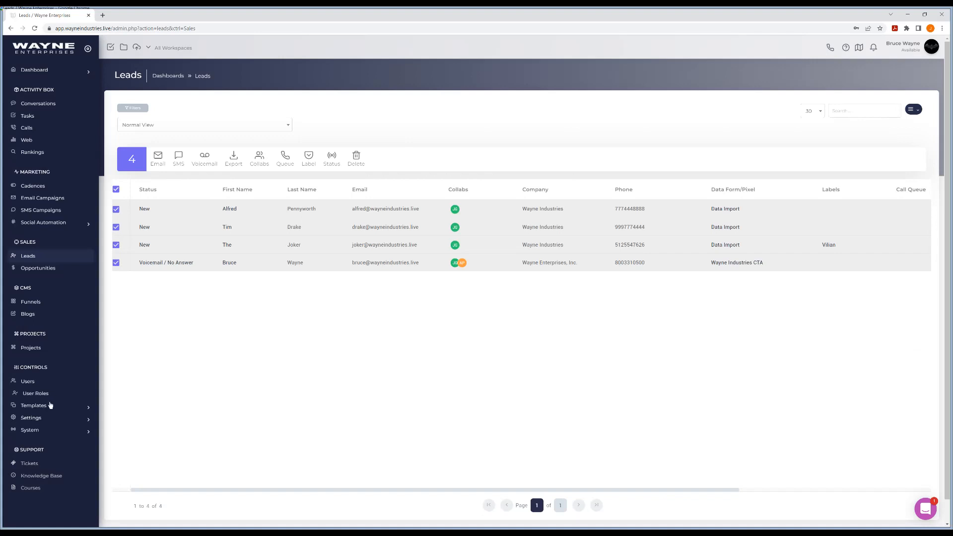
Reopen First Email Template and set its subject to "{{First Name}}, did you get this?".
left_click(34, 406)
scroll(37, 407, "down", 1)
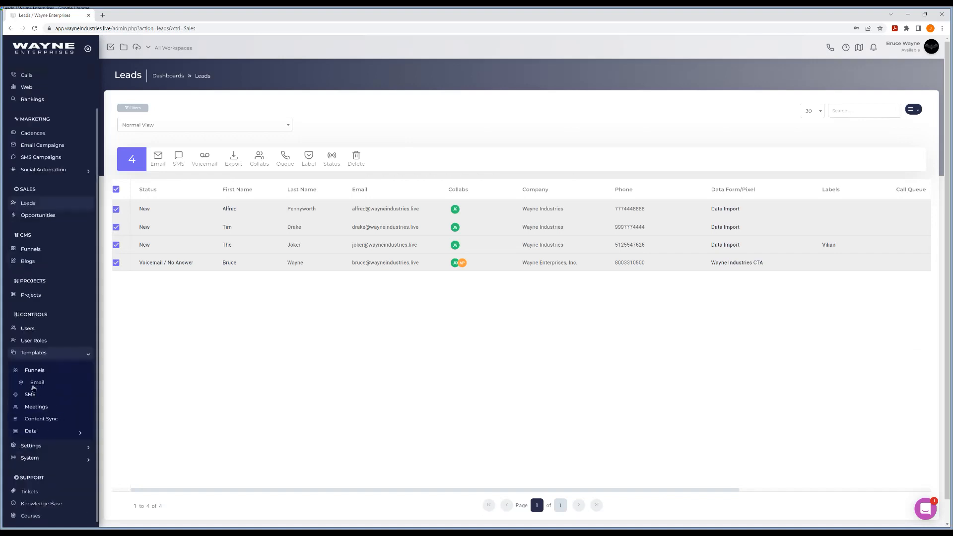
left_click(31, 384)
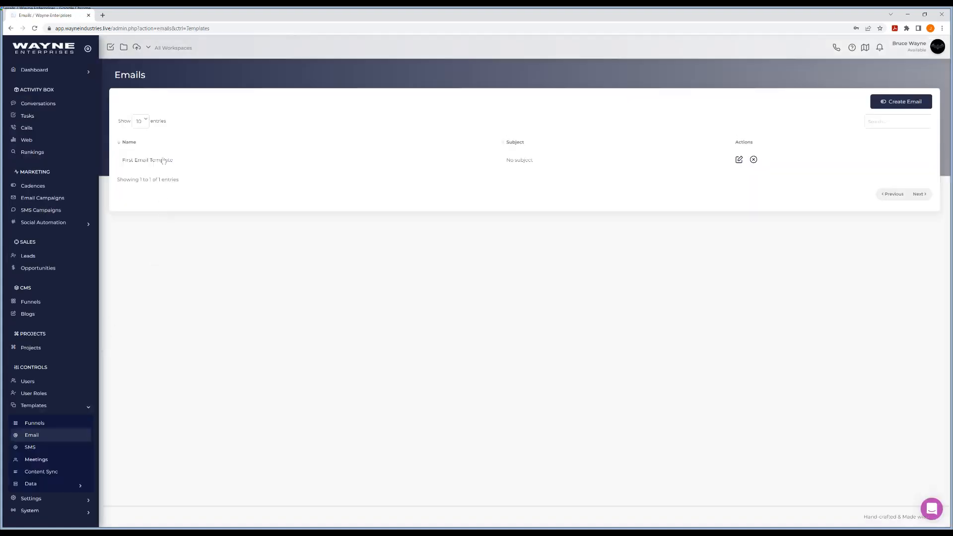
left_click(163, 160)
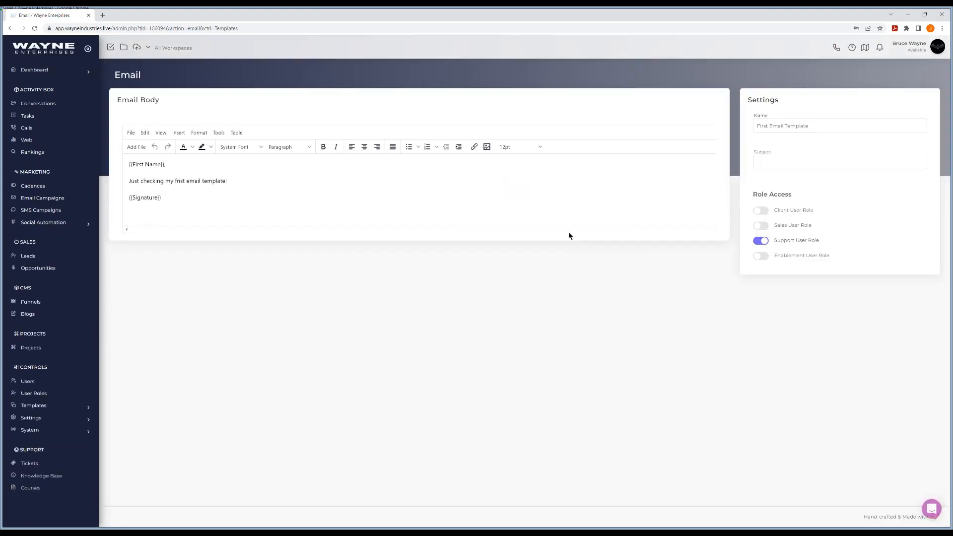
left_click(771, 162)
type("{{First Name}}, se")
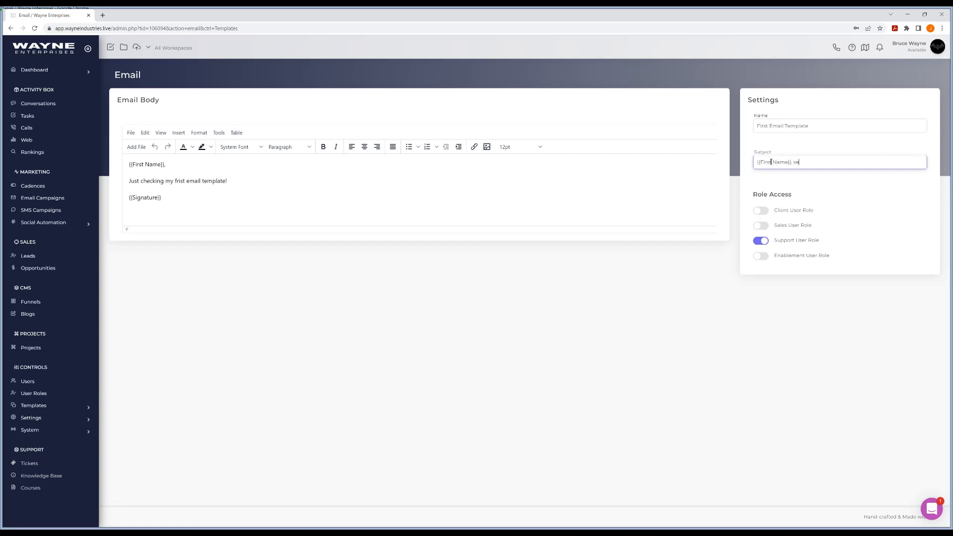
key("BackSpace")
key("BackSpace")
type("did")
left_click(430, 288)
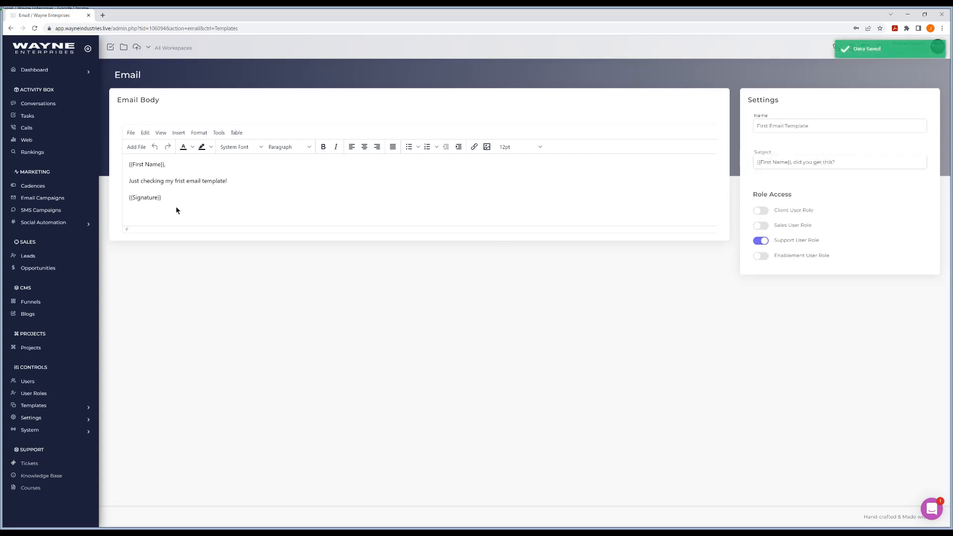
Load First Email Template into a bulk email for only the Voicemail / No Answer lead, then close the message window.
left_click(35, 257)
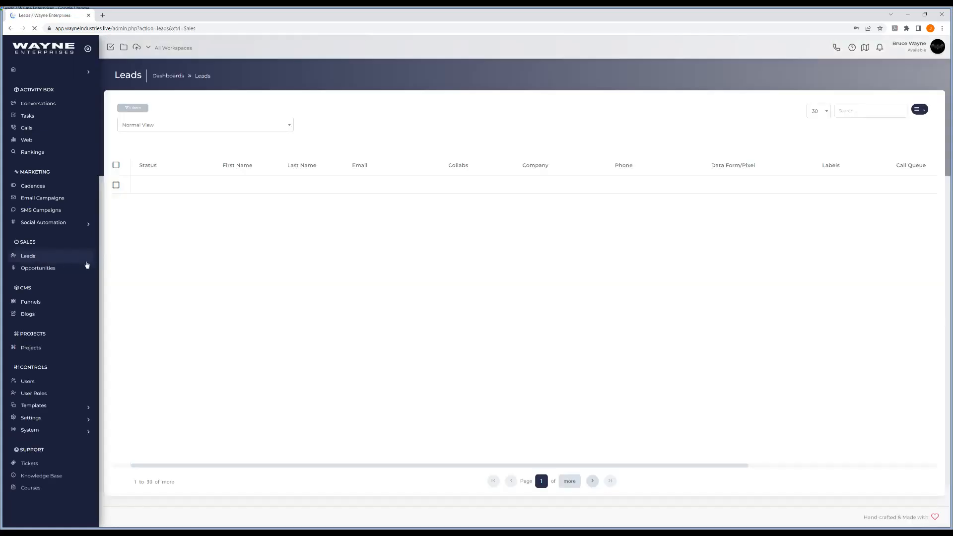
left_click(116, 238)
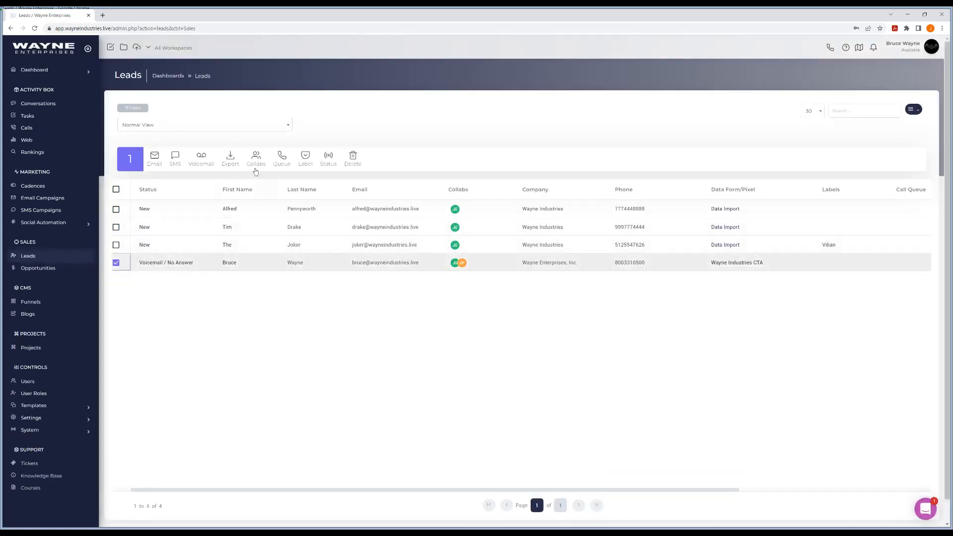
left_click(154, 157)
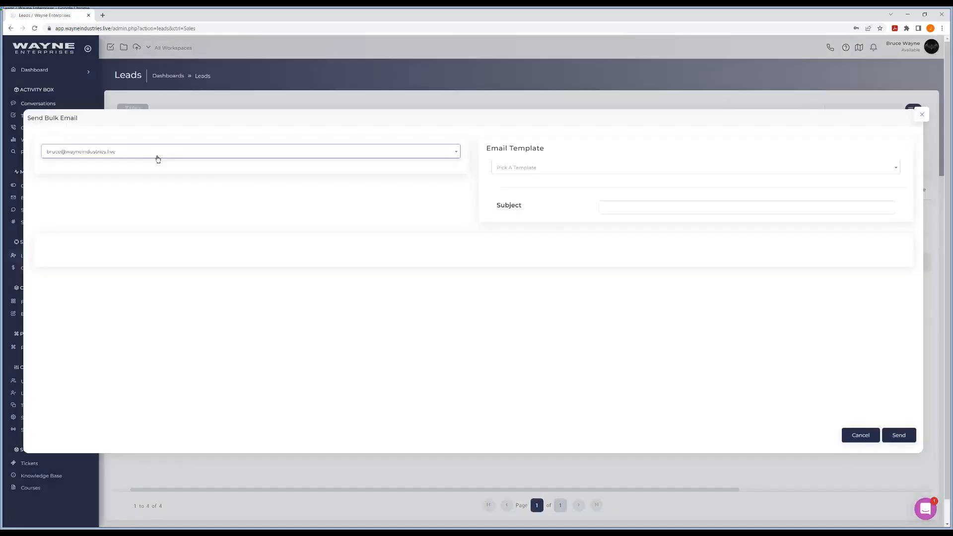
left_click(570, 170)
left_click(560, 194)
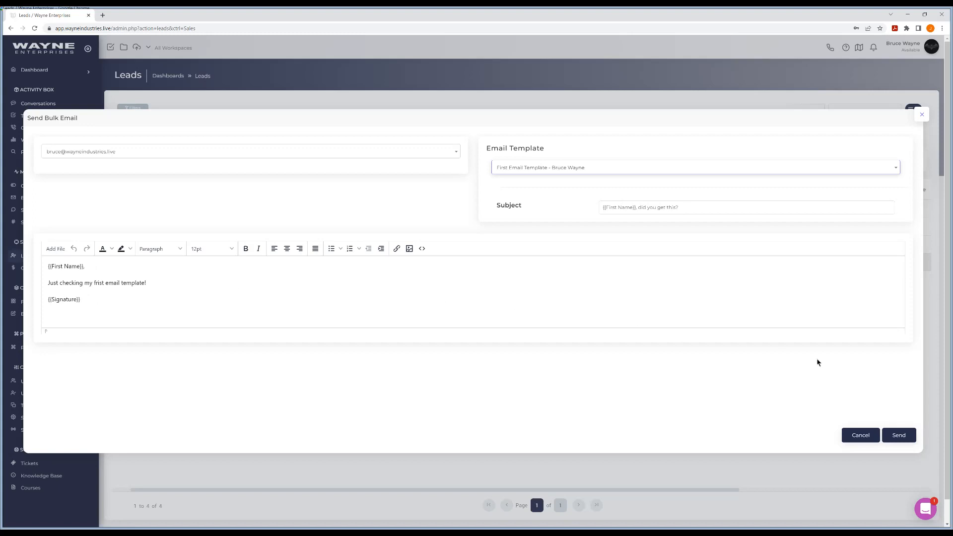
left_click(901, 436)
left_click(921, 115)
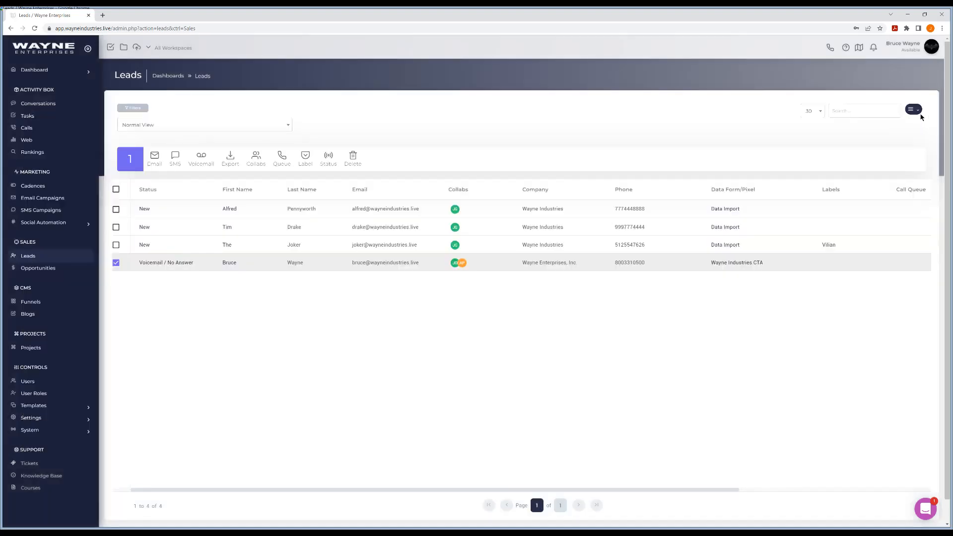
Open the details of the Voicemail / No Answer lead and start an email to it using First Email Template.
left_click(226, 267)
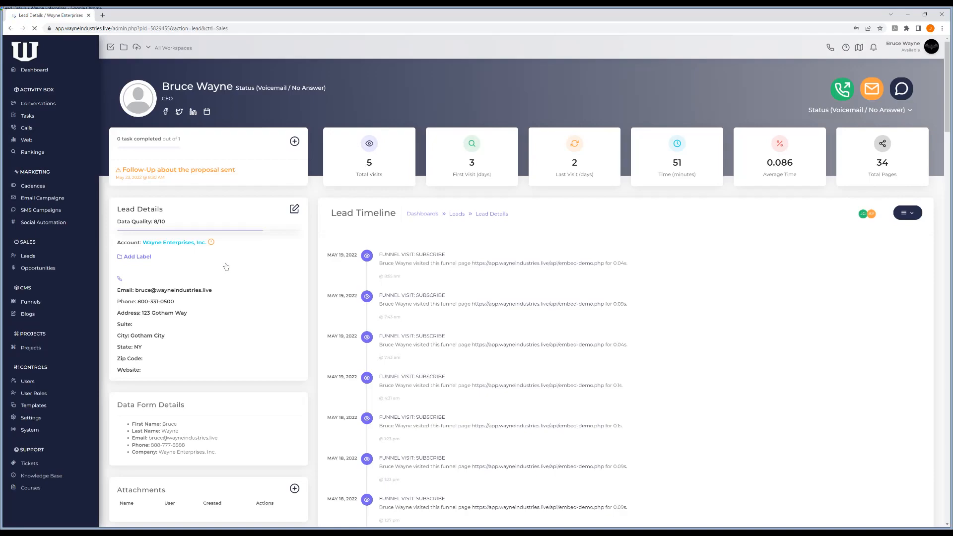
left_click(873, 91)
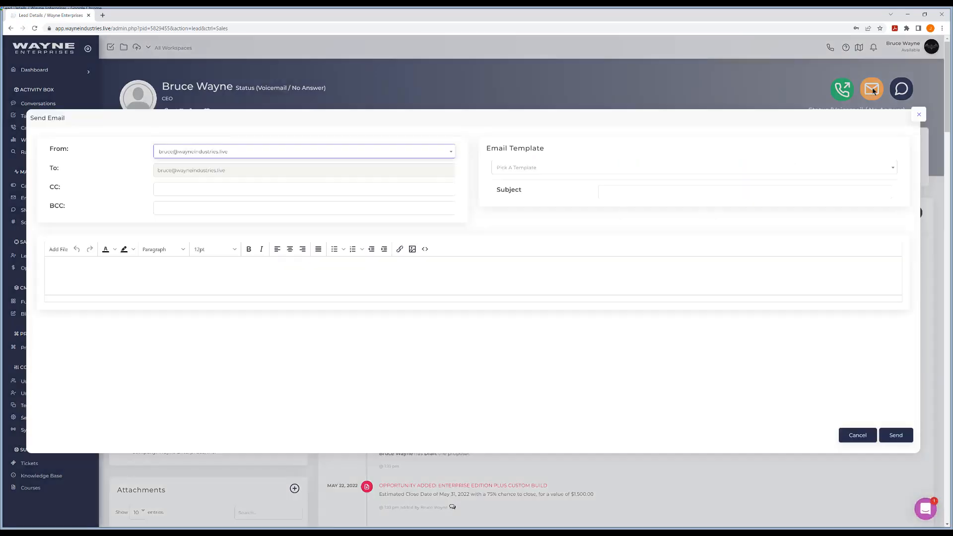
left_click(519, 171)
left_click(524, 194)
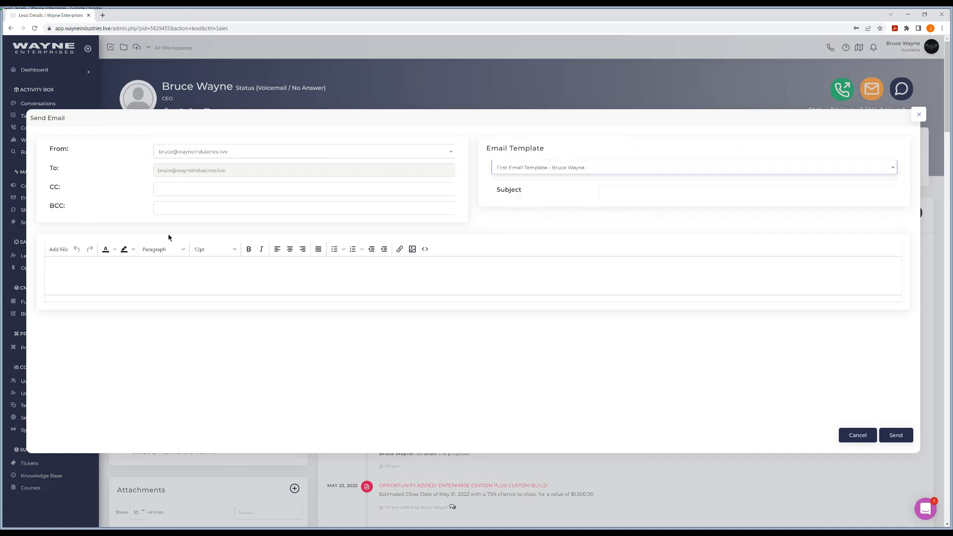
Send the First Email Template message to the lead and reload the lead's timeline with the sent email's body expanded.
left_click(529, 220)
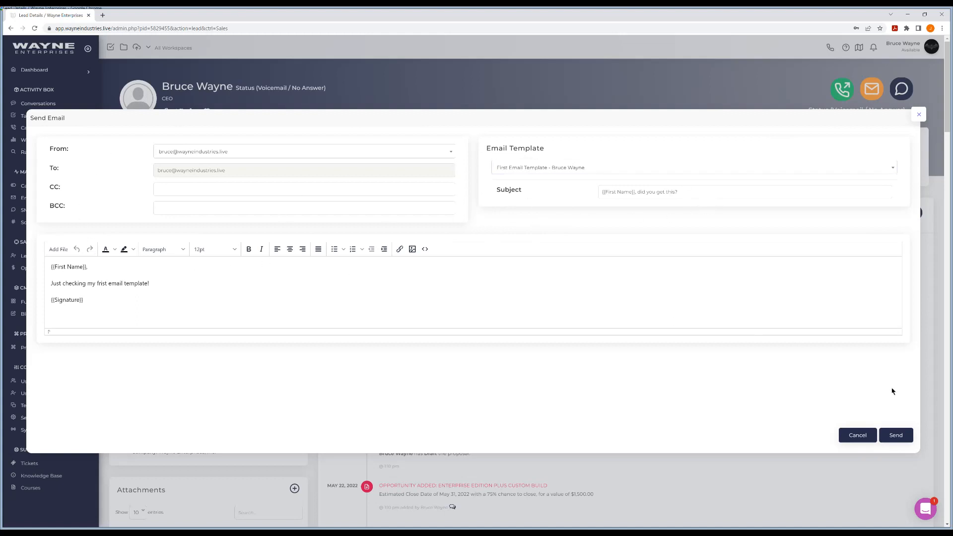
left_click(903, 436)
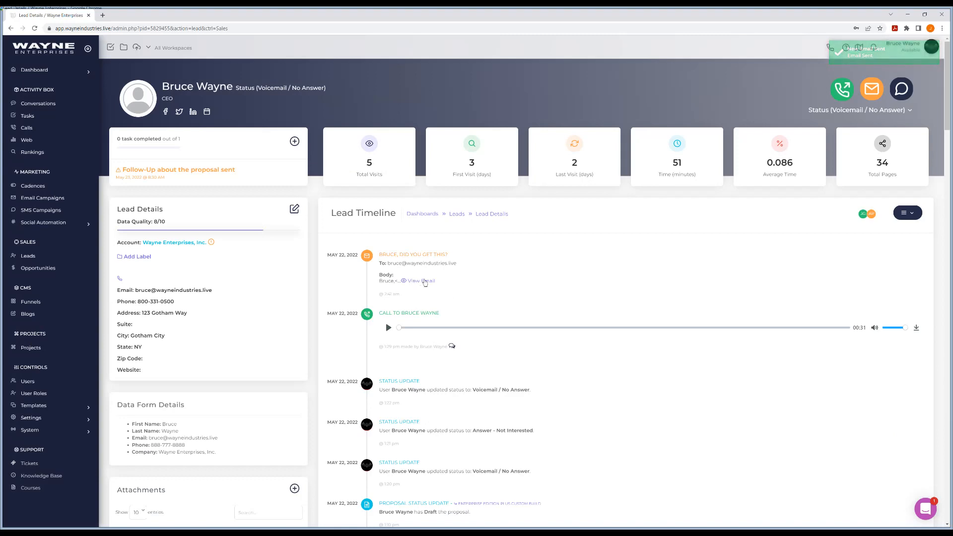
left_click(36, 30)
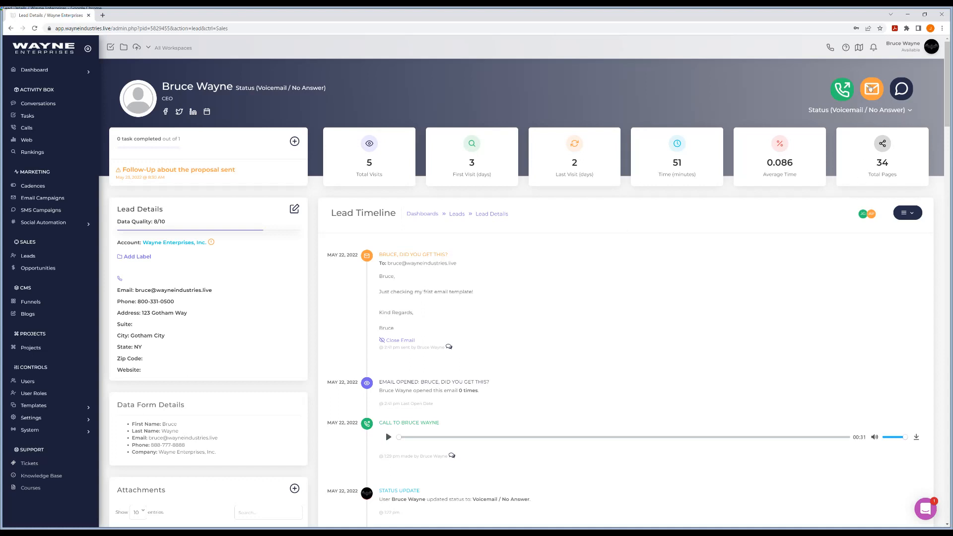
Check which templates are available in a new email to the same lead, then close the message unsent.
left_click(870, 88)
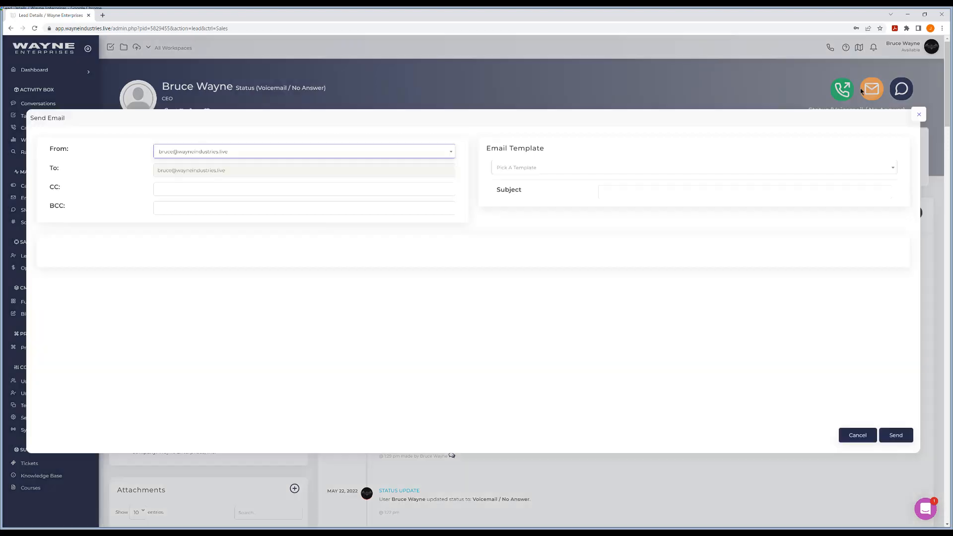
left_click(523, 170)
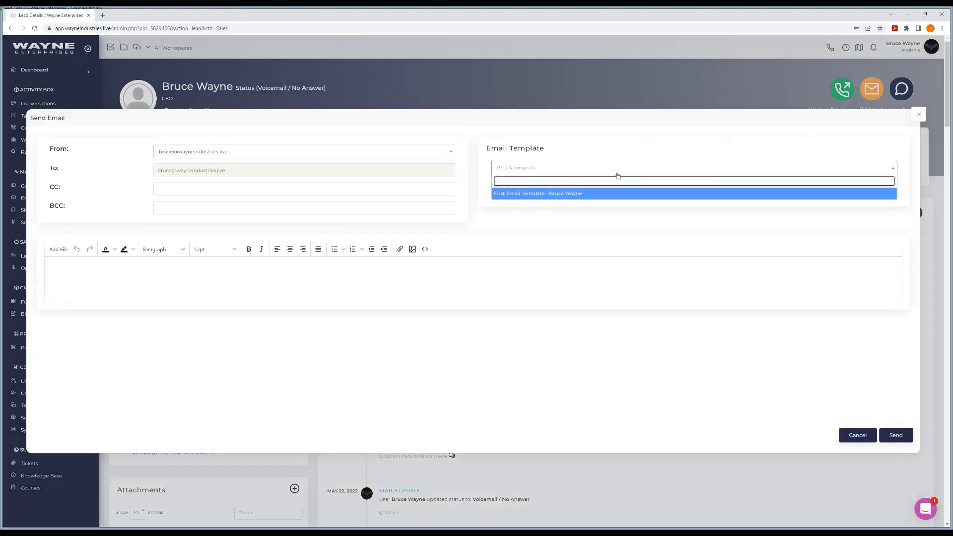
left_click(919, 114)
Switch to the account of the user with the Support User Role and open the details of the Third Option Here lead.
left_click(33, 381)
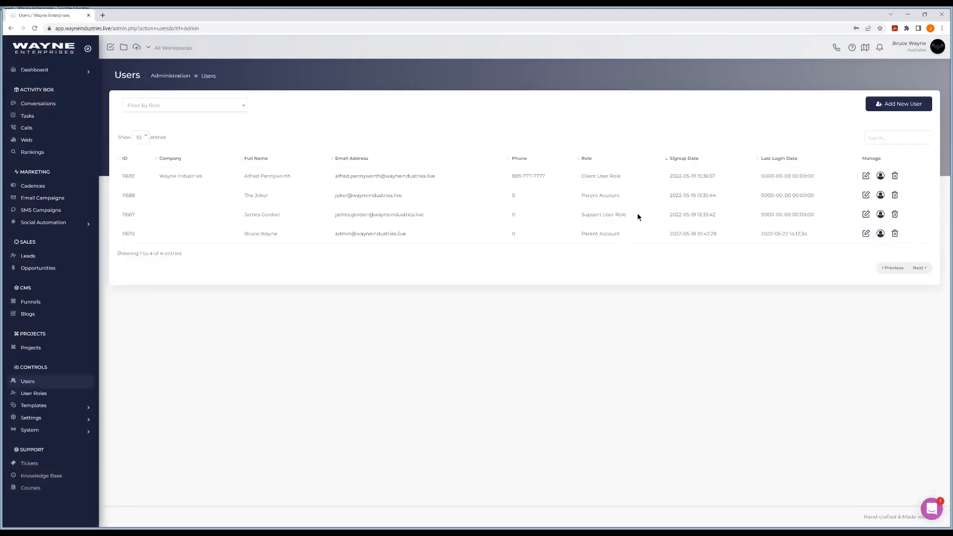
left_click(360, 220)
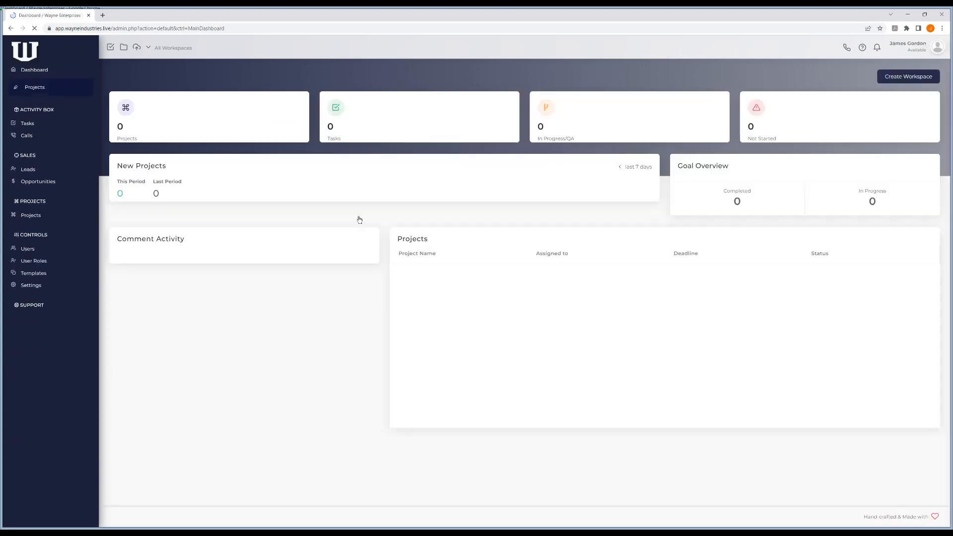
left_click(41, 169)
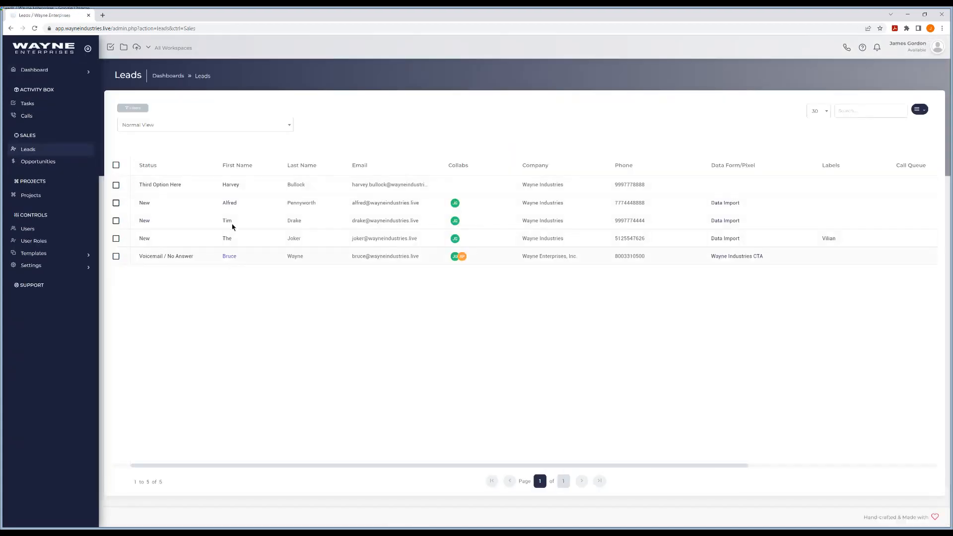
left_click(231, 185)
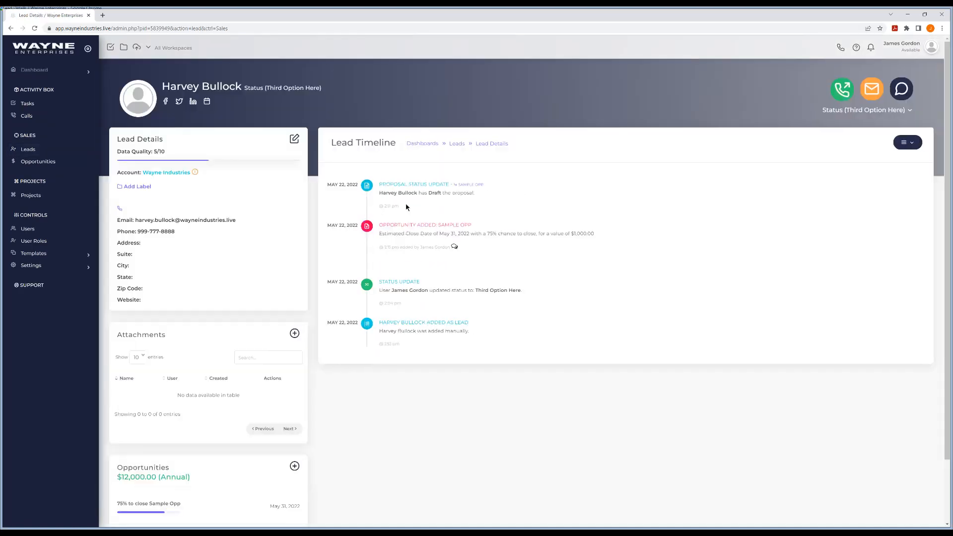
Load First Email Template into an email to the Third Option Here lead, then close the message unsent.
left_click(872, 89)
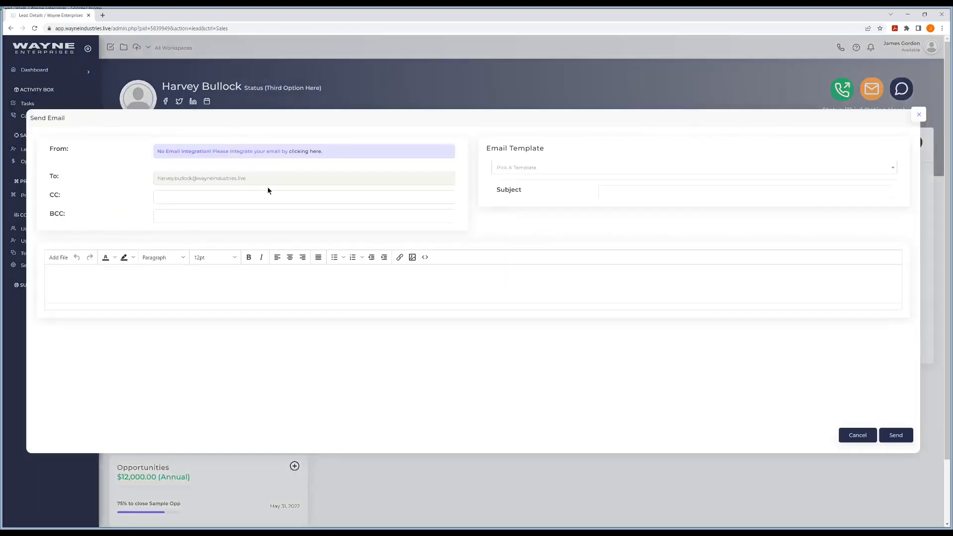
left_click(538, 169)
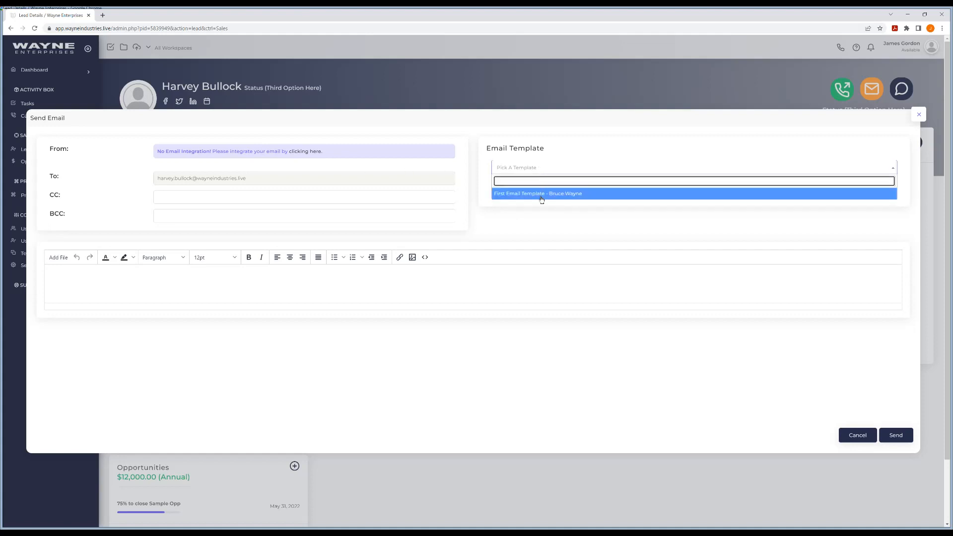
left_click(542, 195)
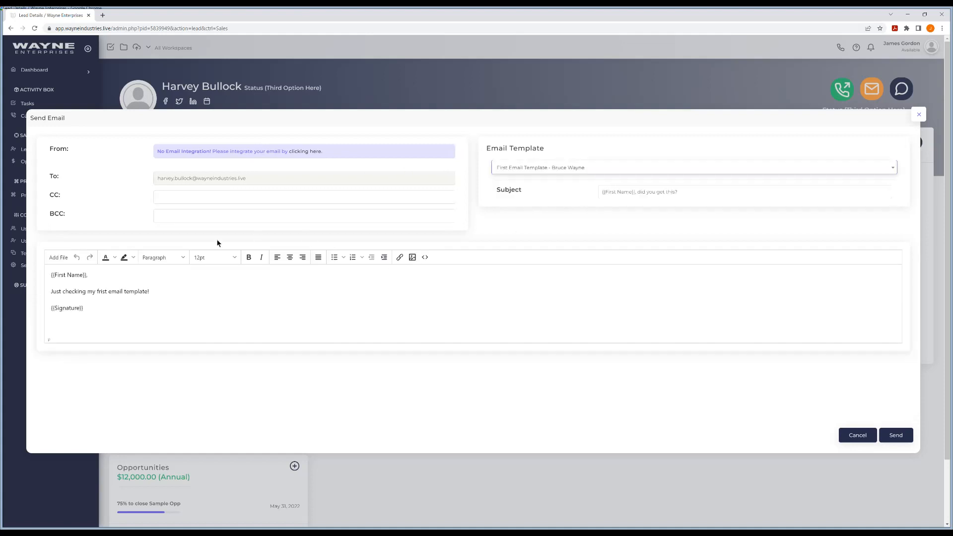
left_click(920, 115)
Return to the original parent account and start adding a new email template.
left_click(932, 46)
left_click(915, 78)
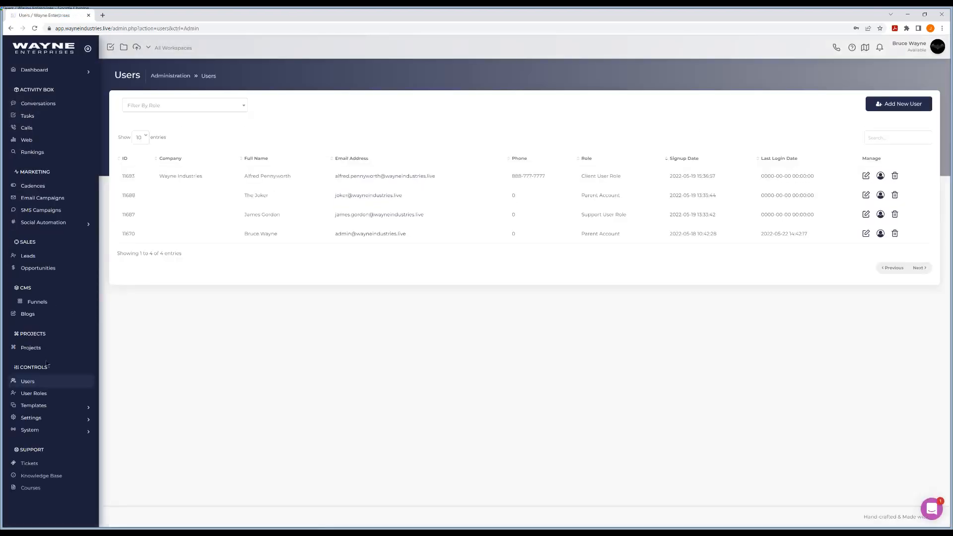
left_click(47, 407)
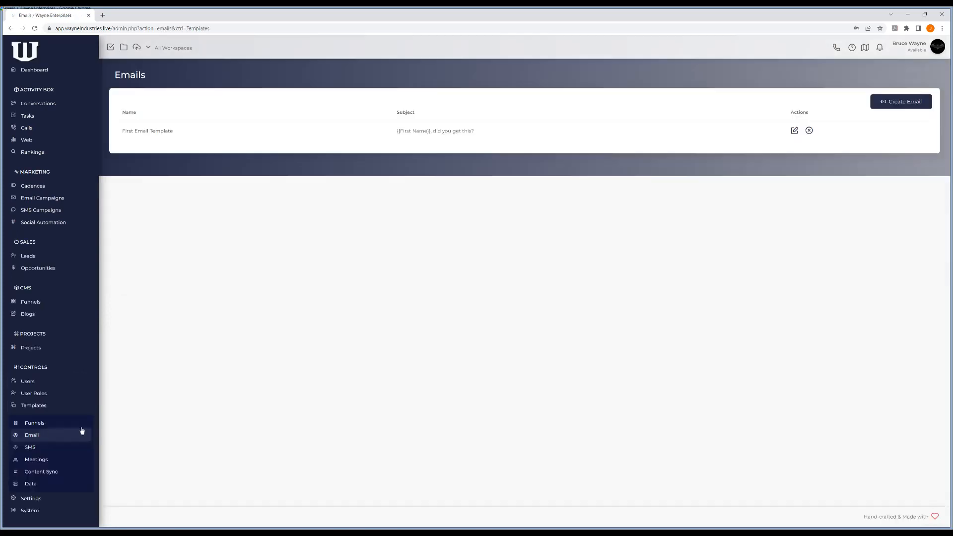
left_click(893, 103)
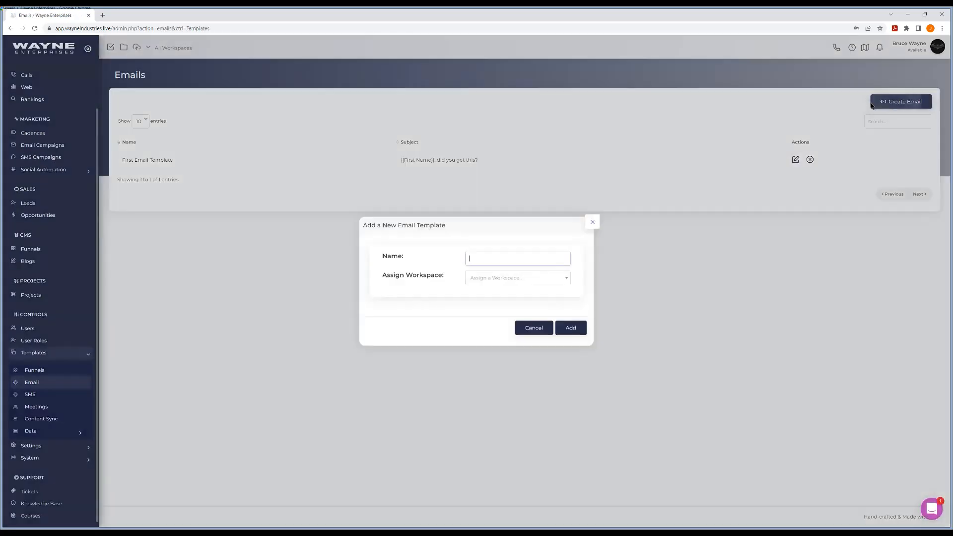